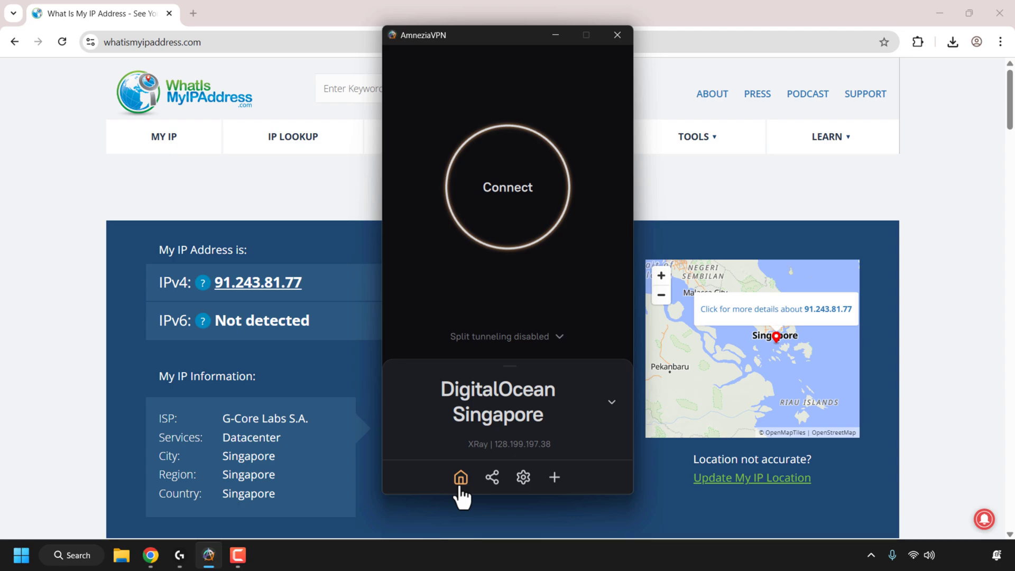
# - Open sharing for the connection and replace the default user name with the new user's name
pyautogui.click(492, 479)
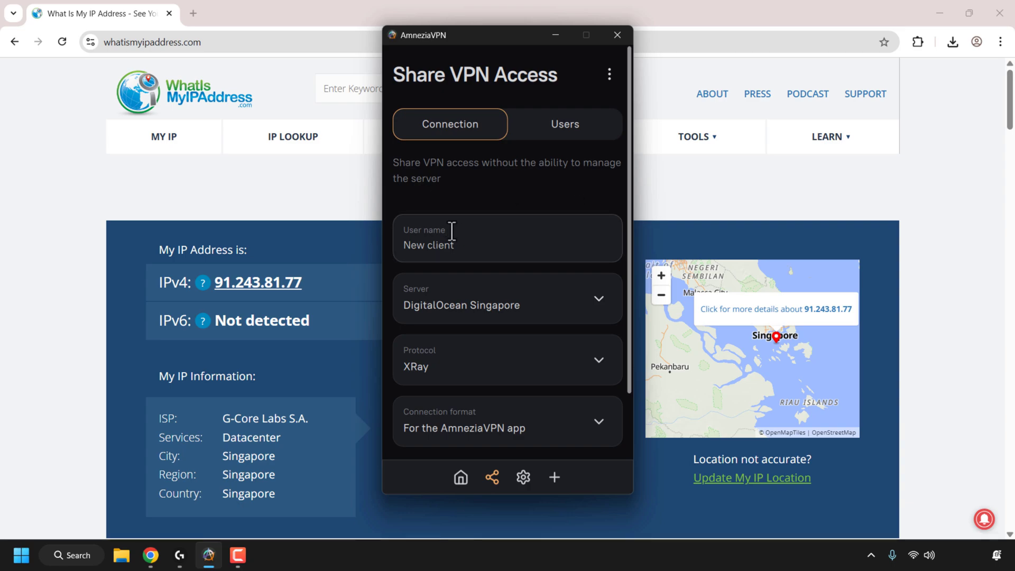
pyautogui.click(484, 245)
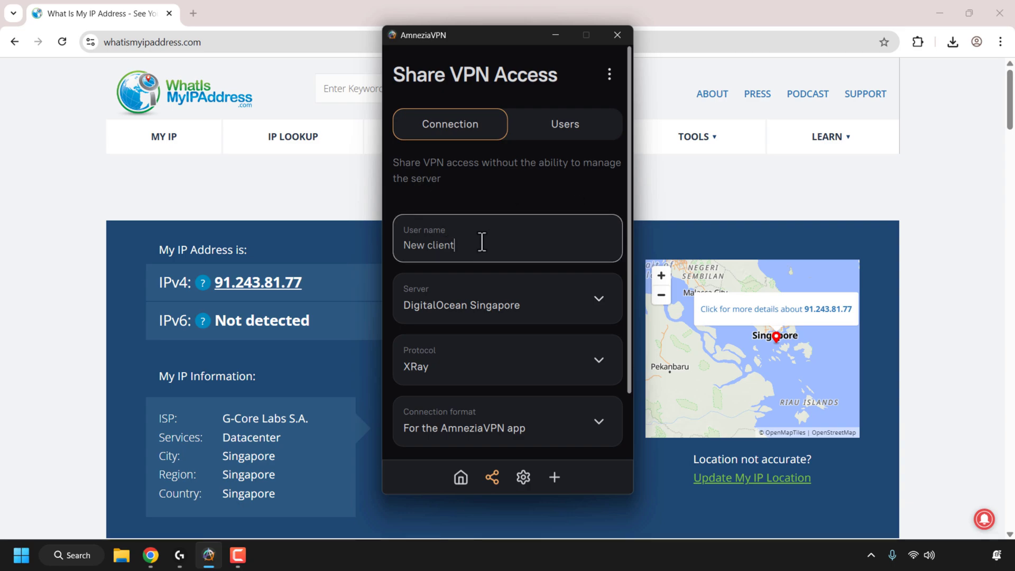
pyautogui.press('BackSpace')
pyautogui.press('BackSpace')
pyautogui.press('BackSpace')
pyautogui.press('BackSpace')
pyautogui.press('BackSpace')
pyautogui.press('BackSpace')
pyautogui.press('BackSpace')
pyautogui.press('BackSpace')
pyautogui.press('BackSpace')
pyautogui.press('BackSpace')
pyautogui.write('John')
# - Keep the 'For the AmneziaVPN app' format and generate the shared connection's QR code
pyautogui.scroll(-2, 487, 362)
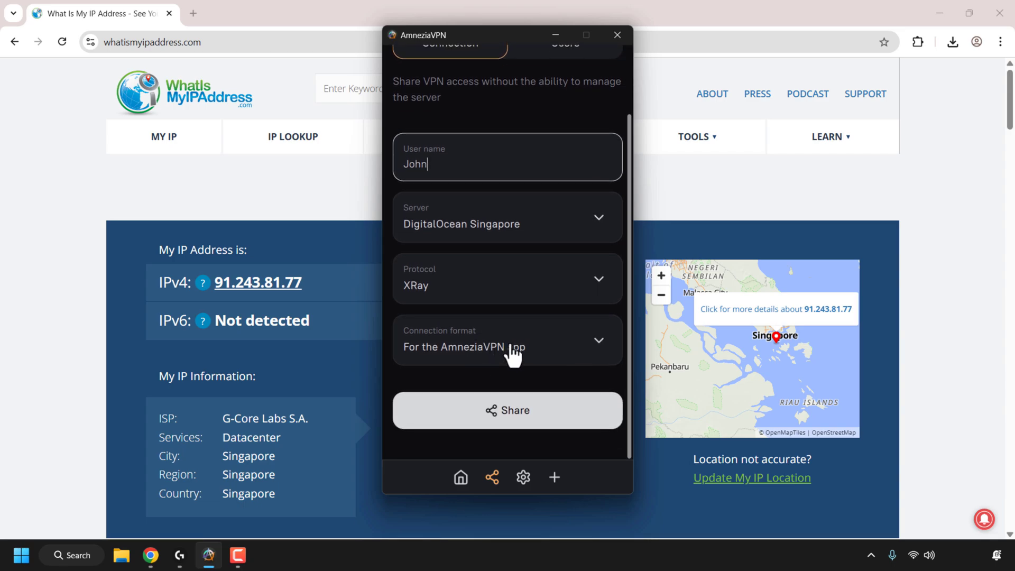
pyautogui.click(596, 357)
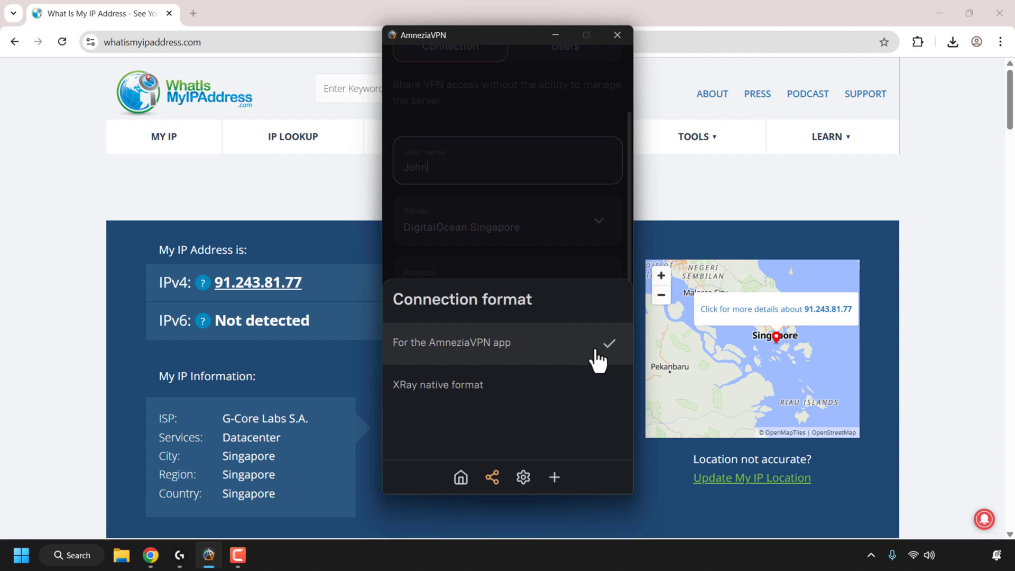
pyautogui.click(540, 354)
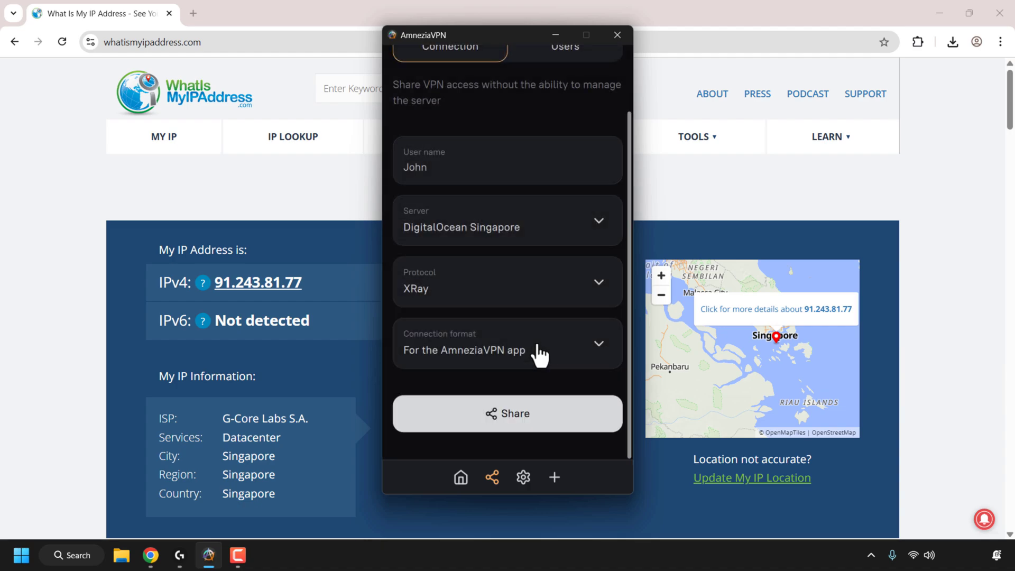
pyautogui.click(549, 428)
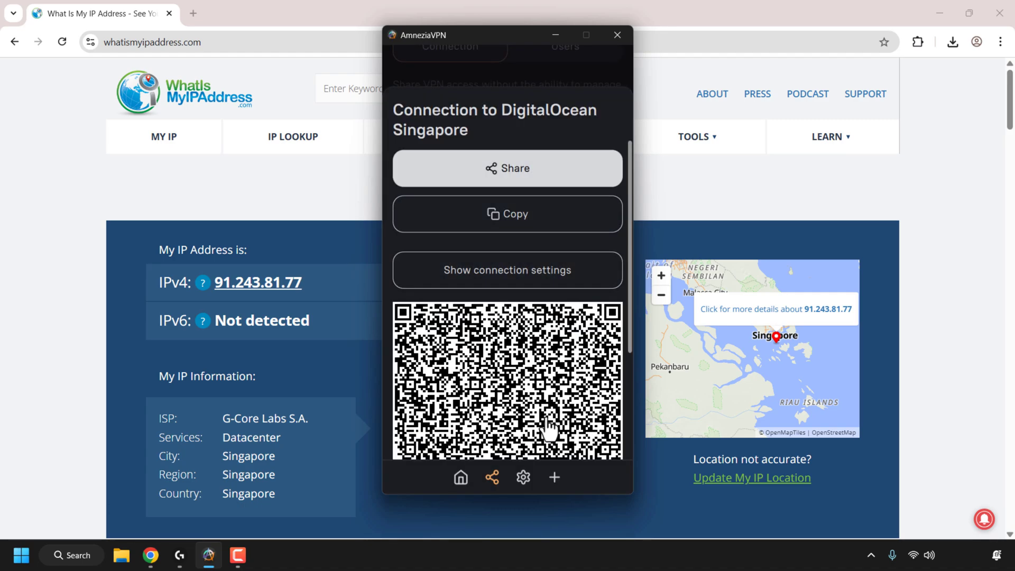
# - Cancel saving a config file, copy the connection key, and view its raw settings text
pyautogui.click(557, 174)
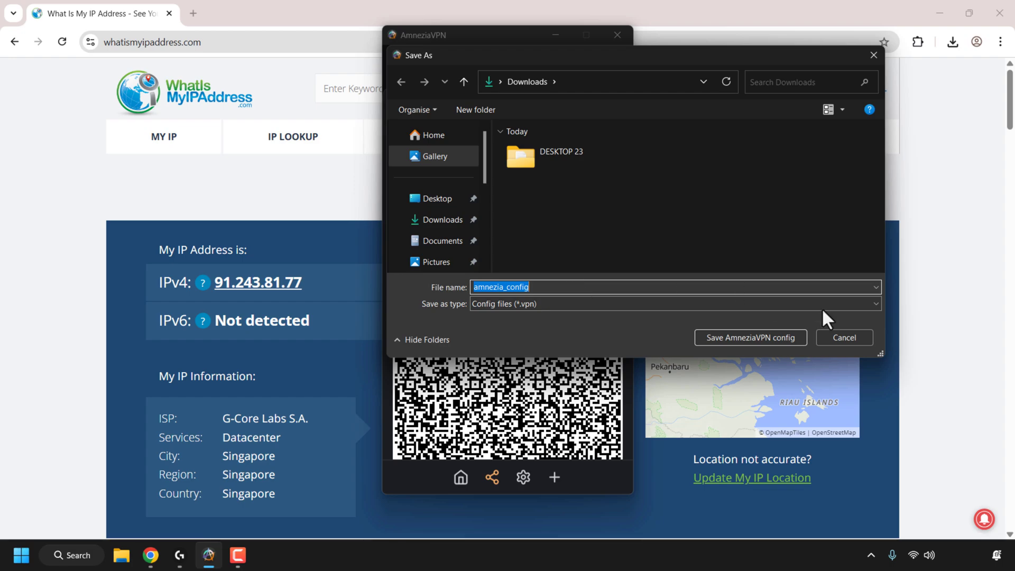
pyautogui.click(853, 338)
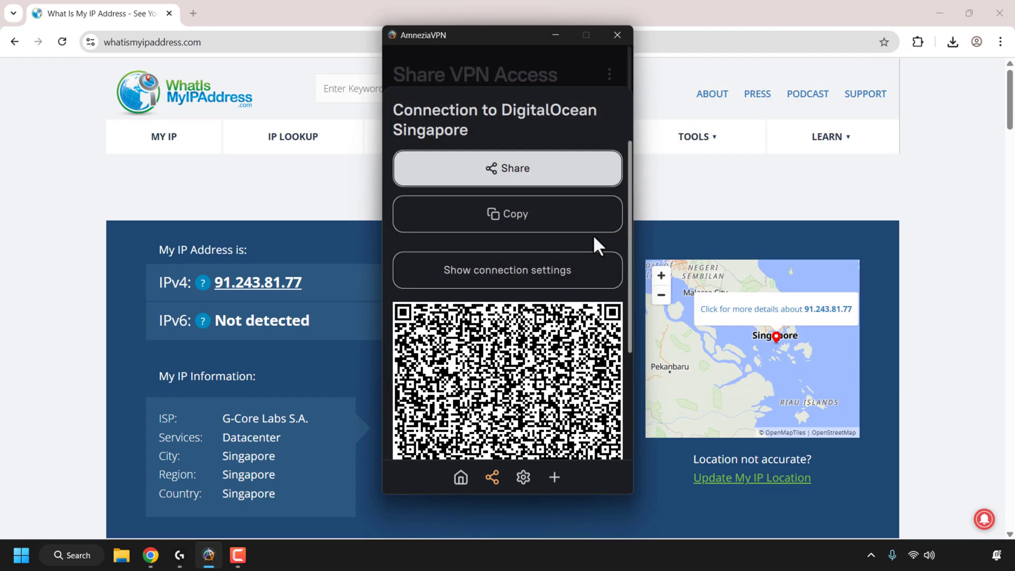
pyautogui.click(547, 226)
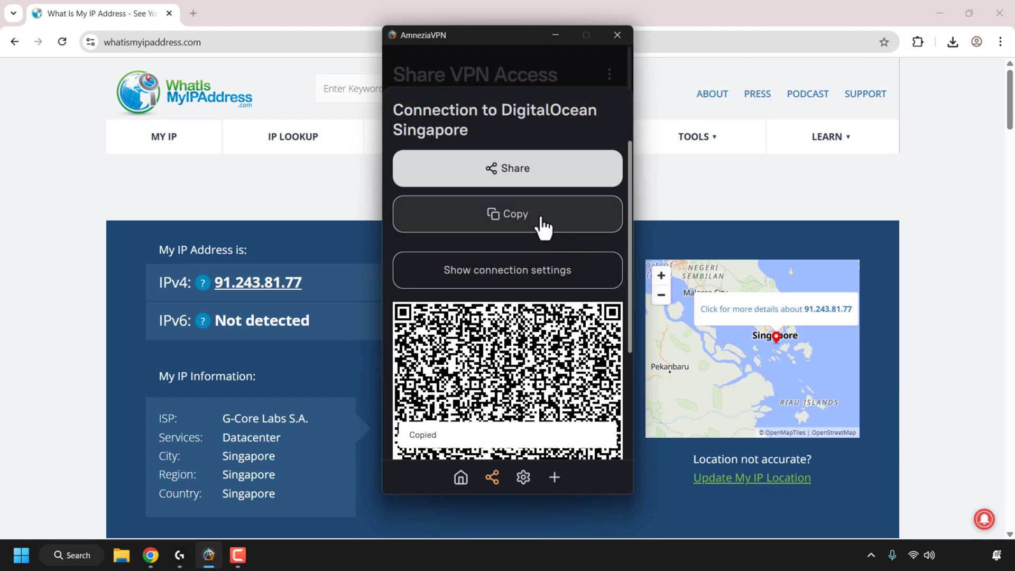
pyautogui.click(553, 279)
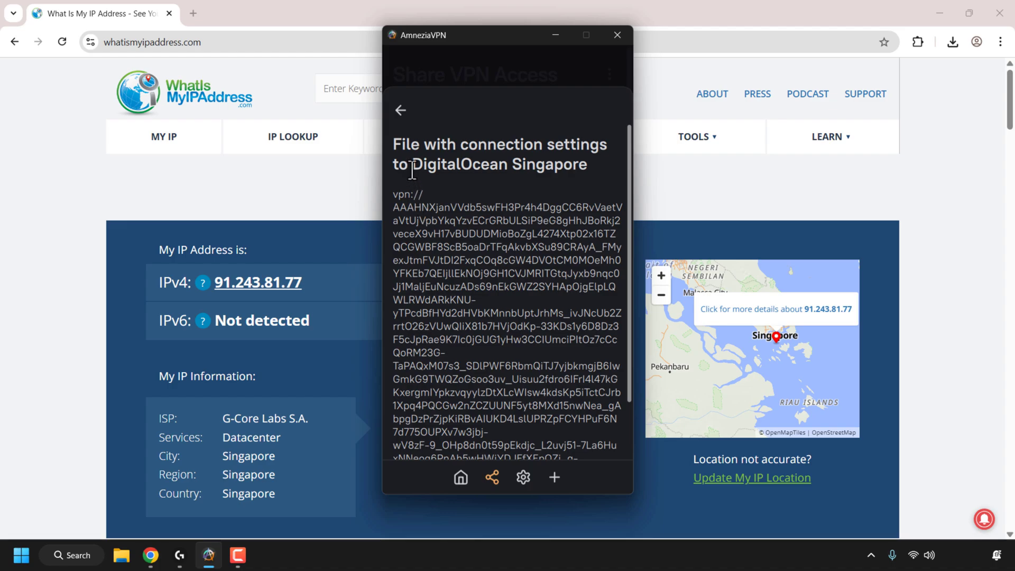
# - Return to the share options and copy the DigitalOcean Singapore connection key again
pyautogui.click(401, 110)
pyautogui.moveTo(629, 296); pyautogui.dragTo(633, 395)
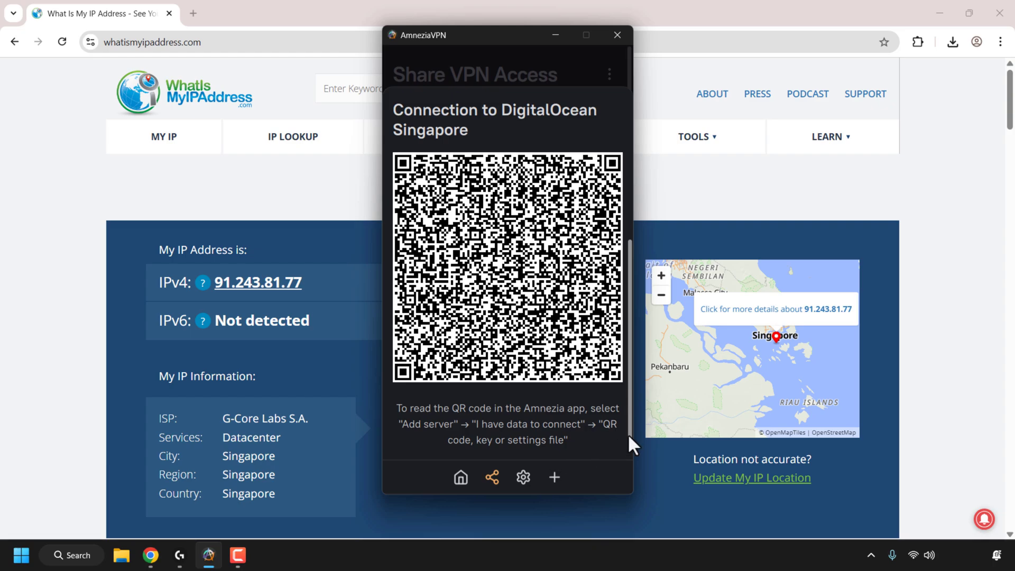
pyautogui.scroll(3, 629, 418)
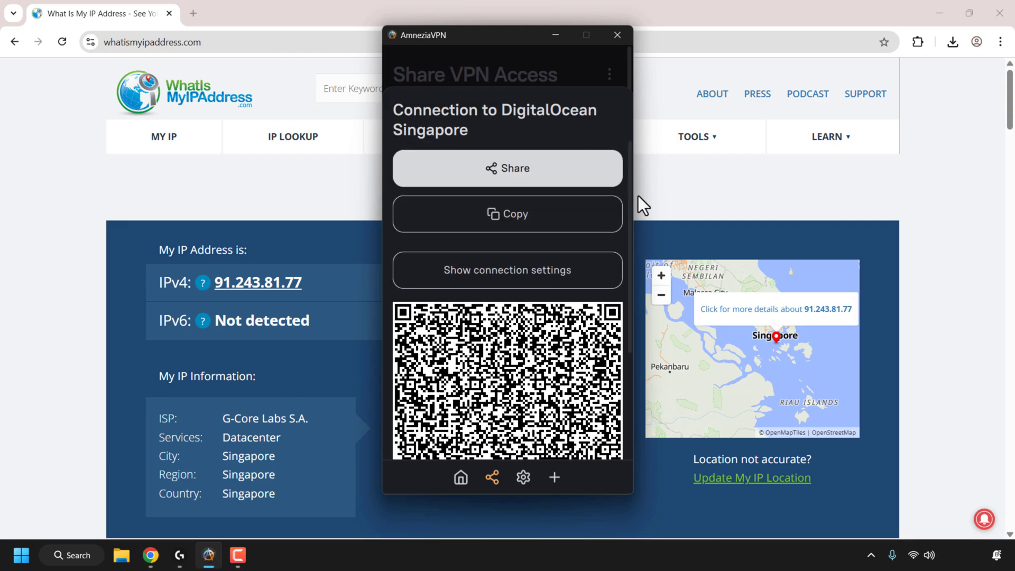
pyautogui.click(540, 224)
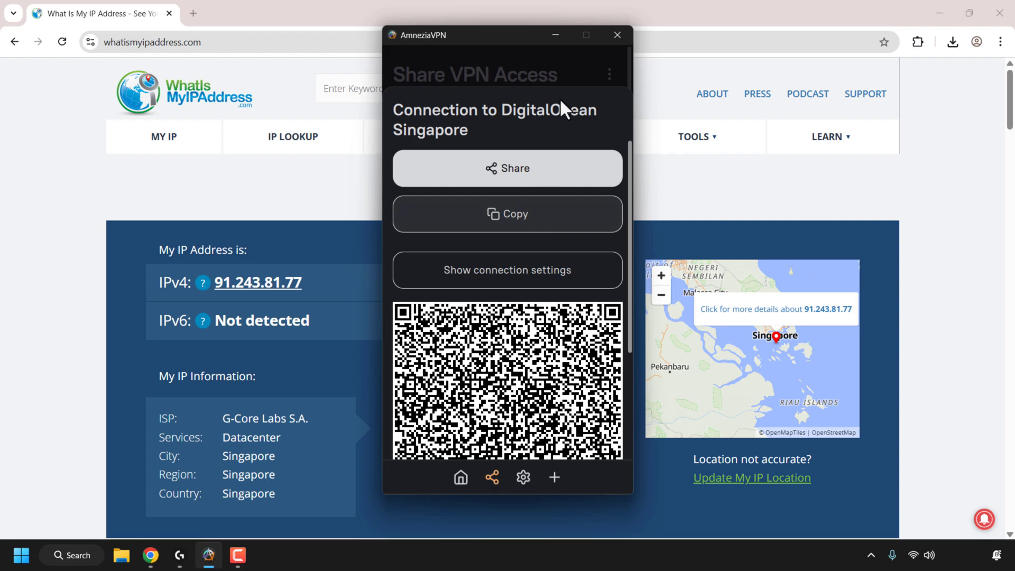
# - Open the Users list for DigitalOcean Singapore and check the newly added user's details beside Admin
pyautogui.click(551, 59)
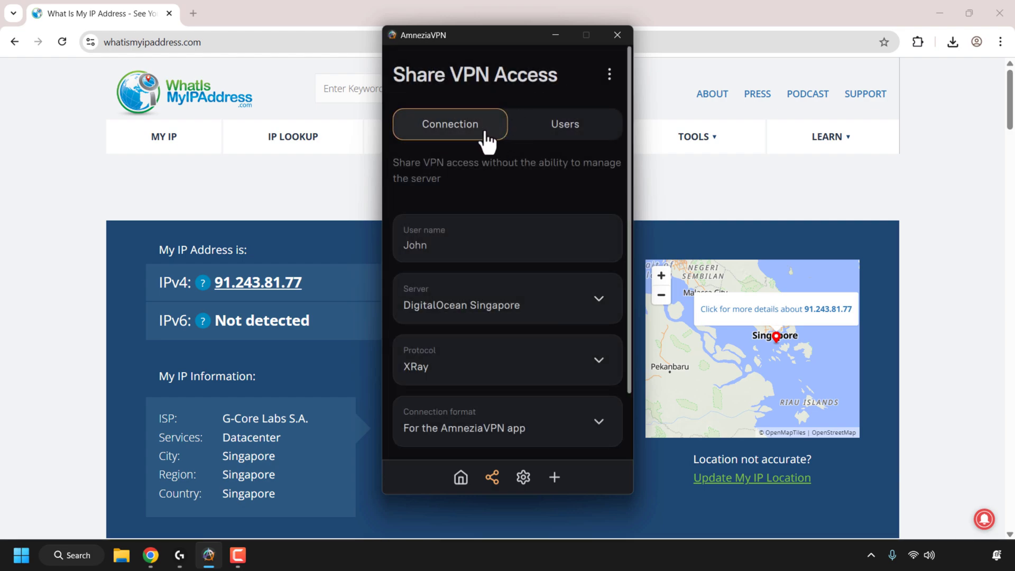
pyautogui.click(571, 132)
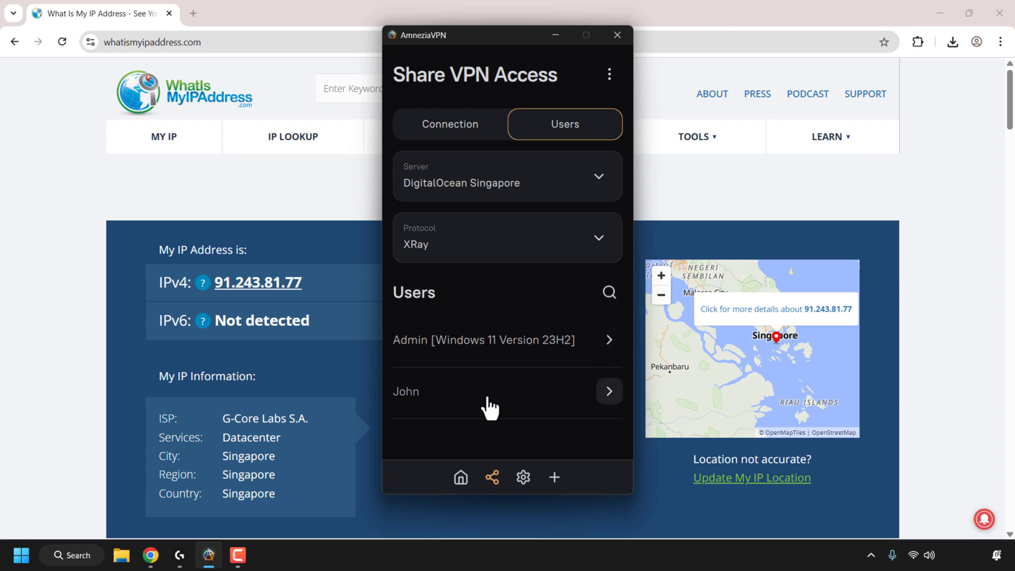
pyautogui.click(615, 400)
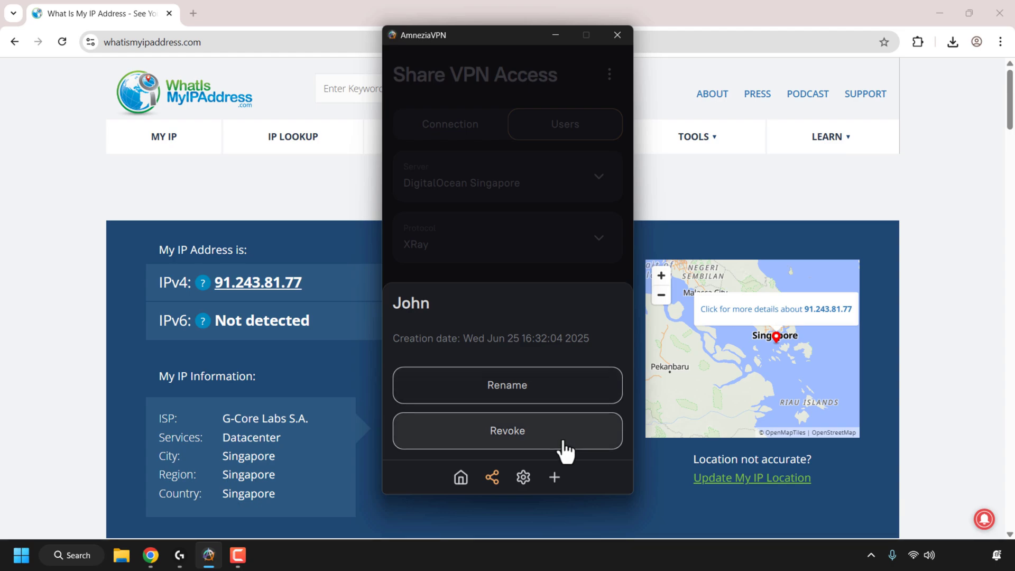
pyautogui.click(544, 243)
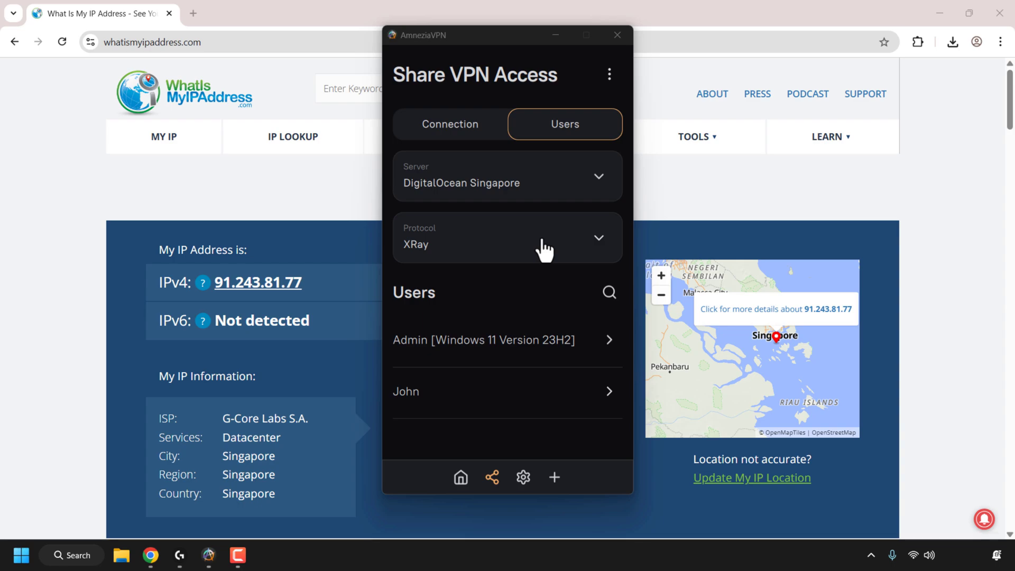
# - Remove DigitalOcean Singapore from the app via Settings > Servers > Management and begin a new connection
pyautogui.click(525, 486)
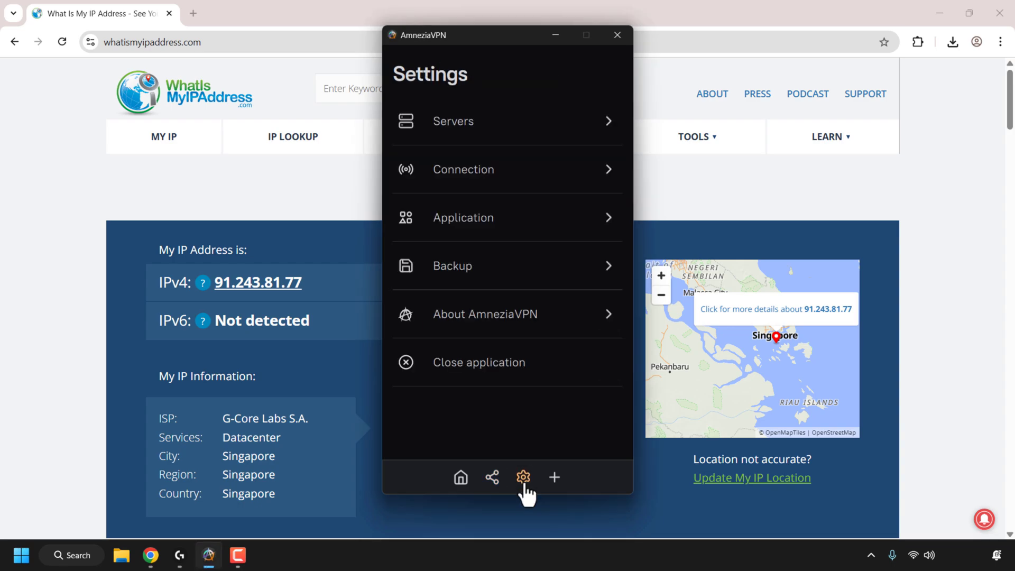
pyautogui.click(560, 130)
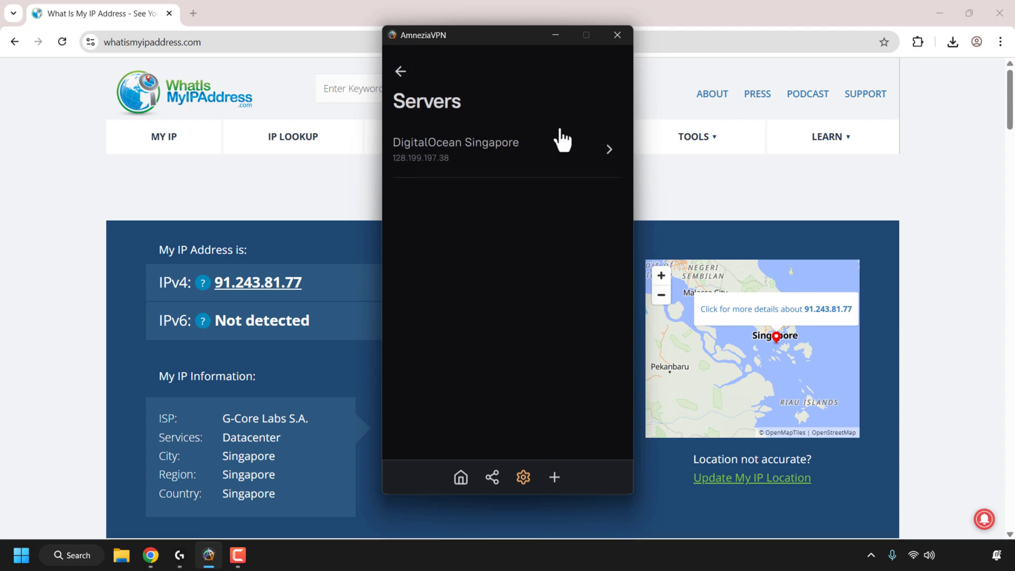
pyautogui.click(565, 168)
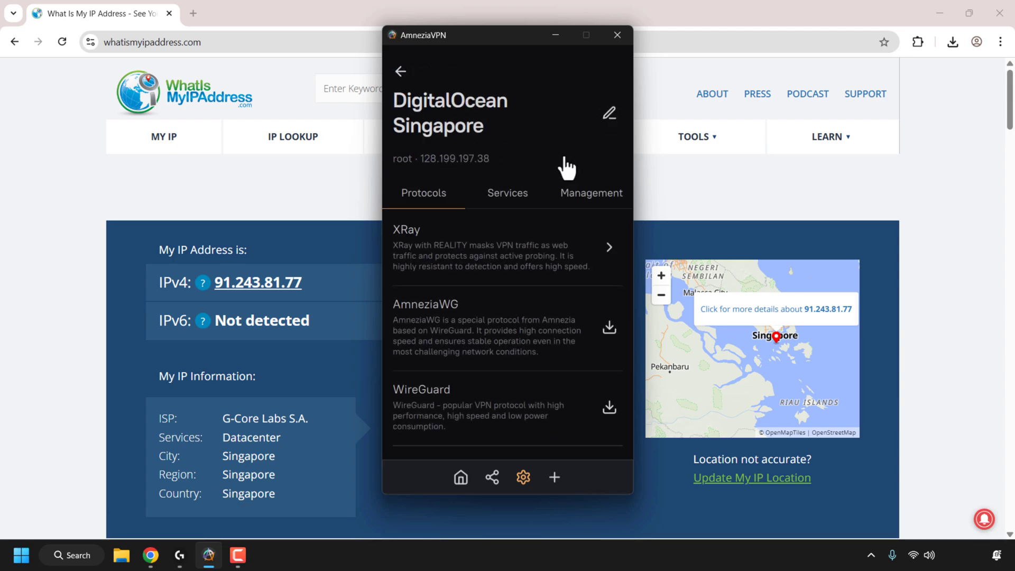
pyautogui.click(606, 205)
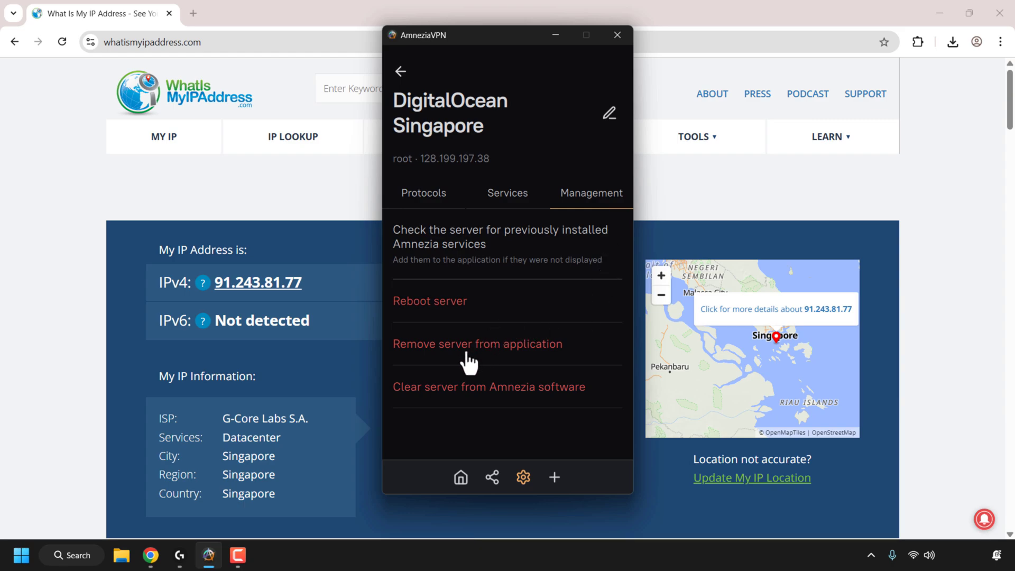
pyautogui.click(505, 357)
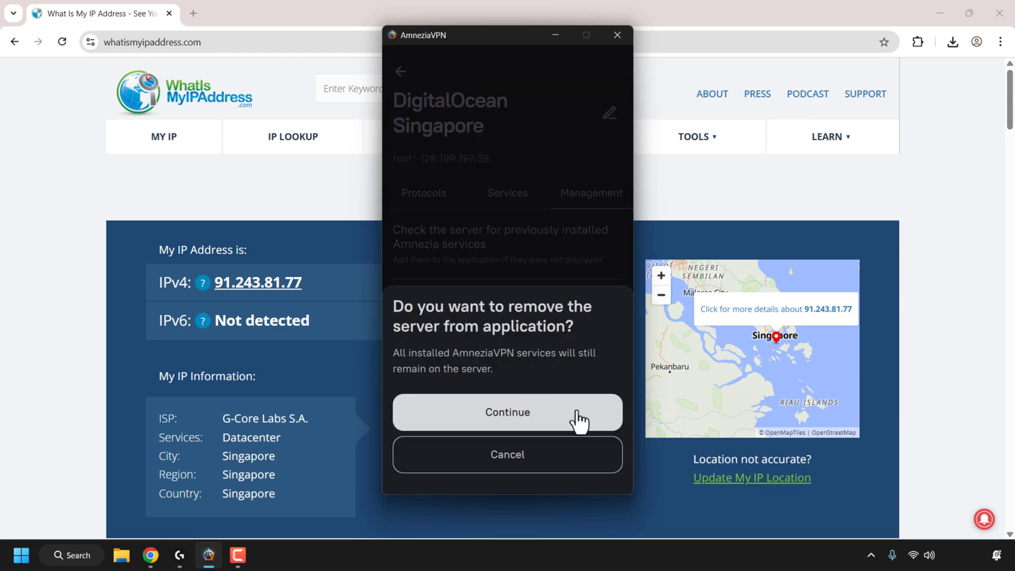
pyautogui.click(545, 418)
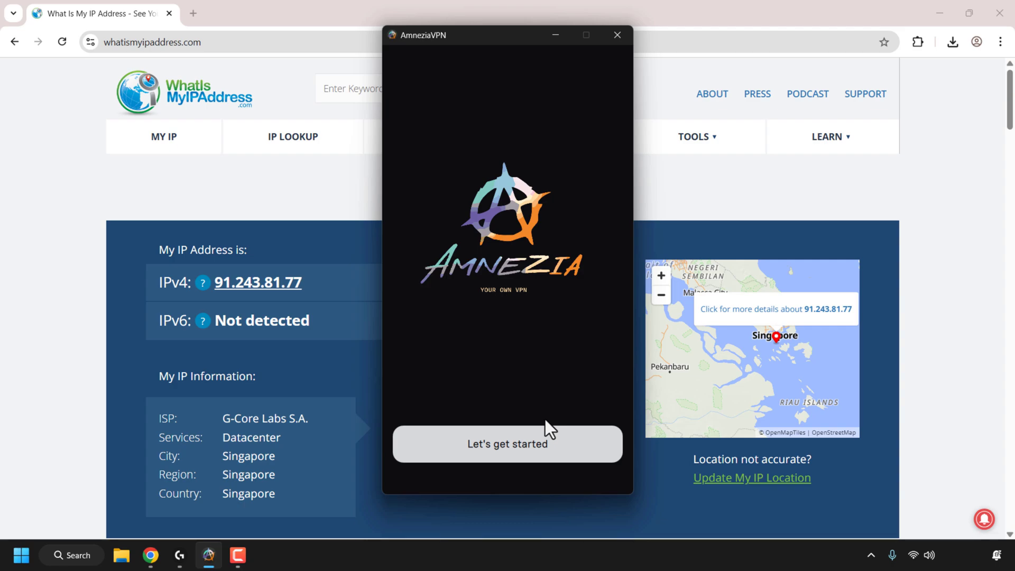
pyautogui.click(561, 454)
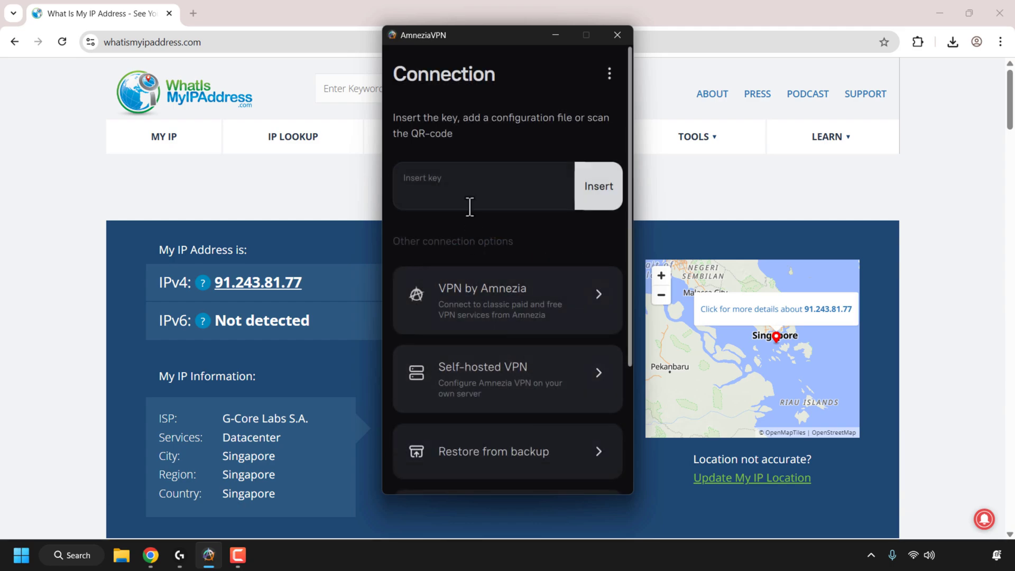
# - Paste the shared key to re-add DigitalOcean Singapore (XRay) and connect to it
pyautogui.click(498, 186)
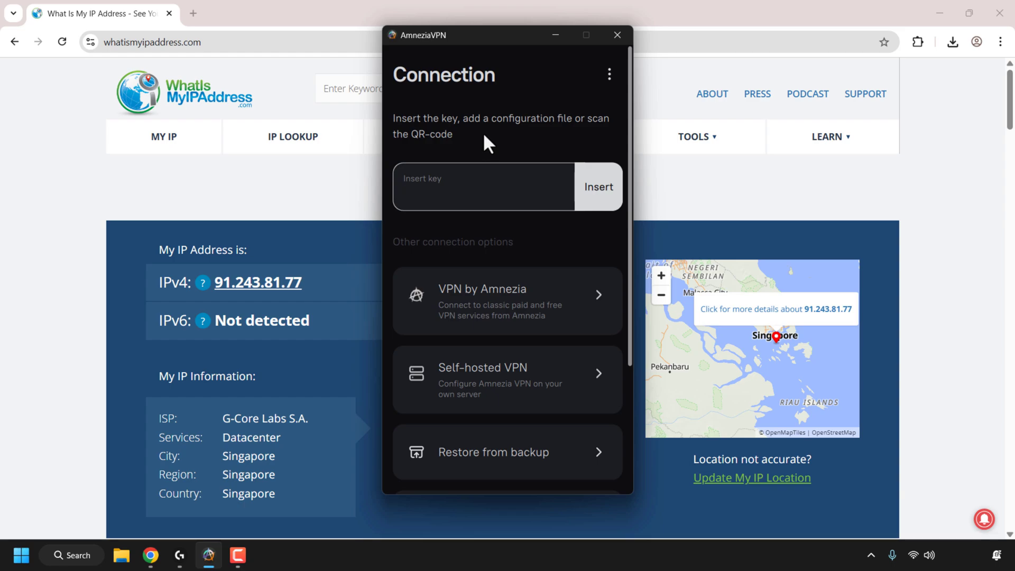
pyautogui.rightClick(481, 192)
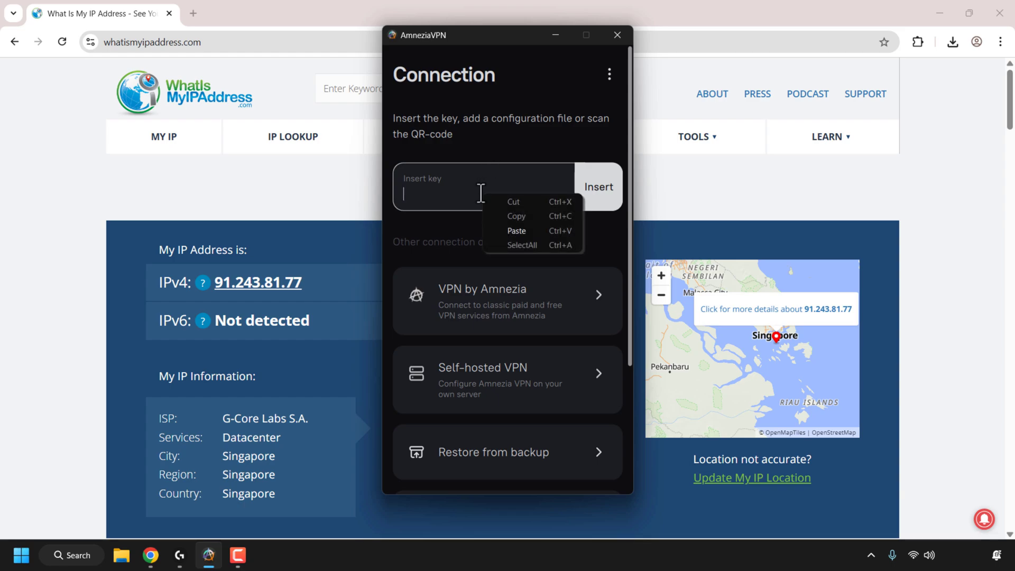
pyautogui.click(516, 231)
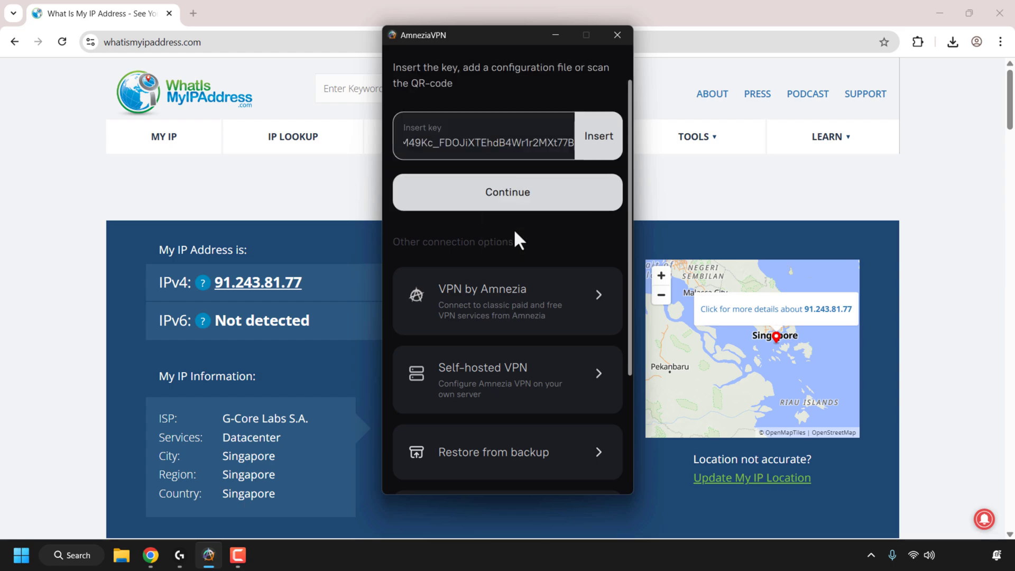
pyautogui.click(536, 201)
pyautogui.click(547, 456)
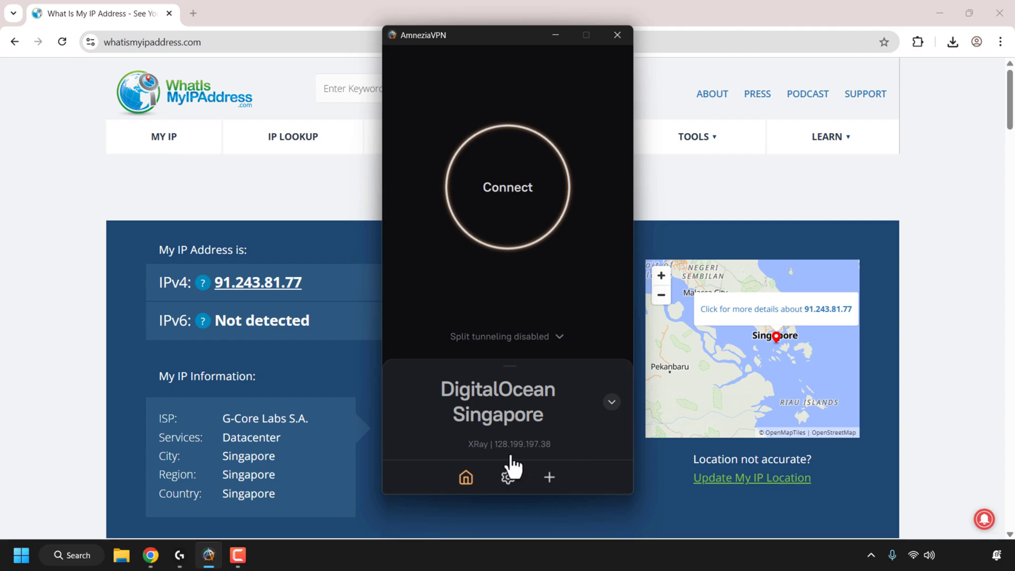
pyautogui.click(524, 228)
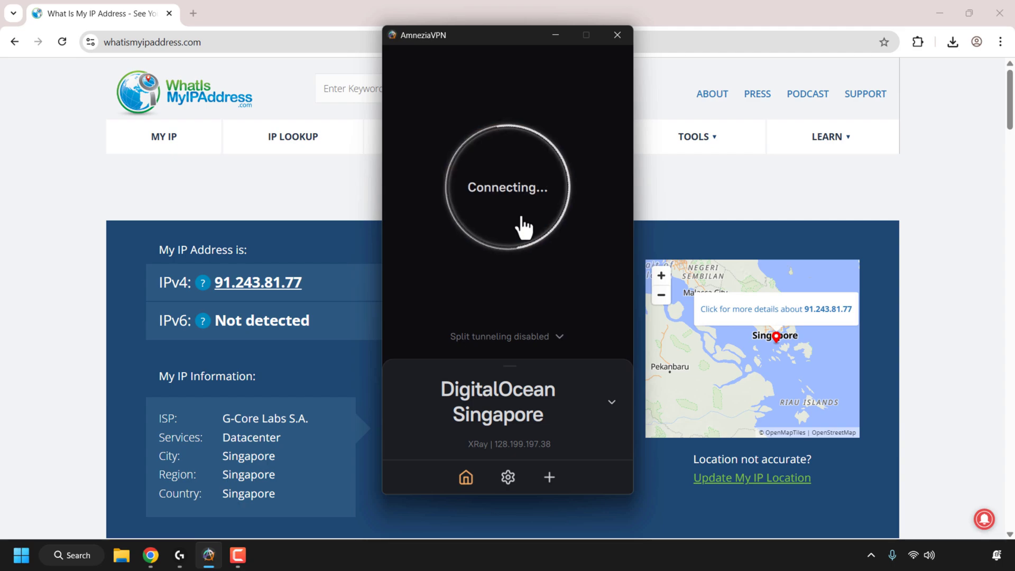
# - Reload WhatIsMyIPAddress.com to show 128.199.197.38, DigitalOcean LLC Singapore, with AmneziaVPN Connected
pyautogui.click(268, 63)
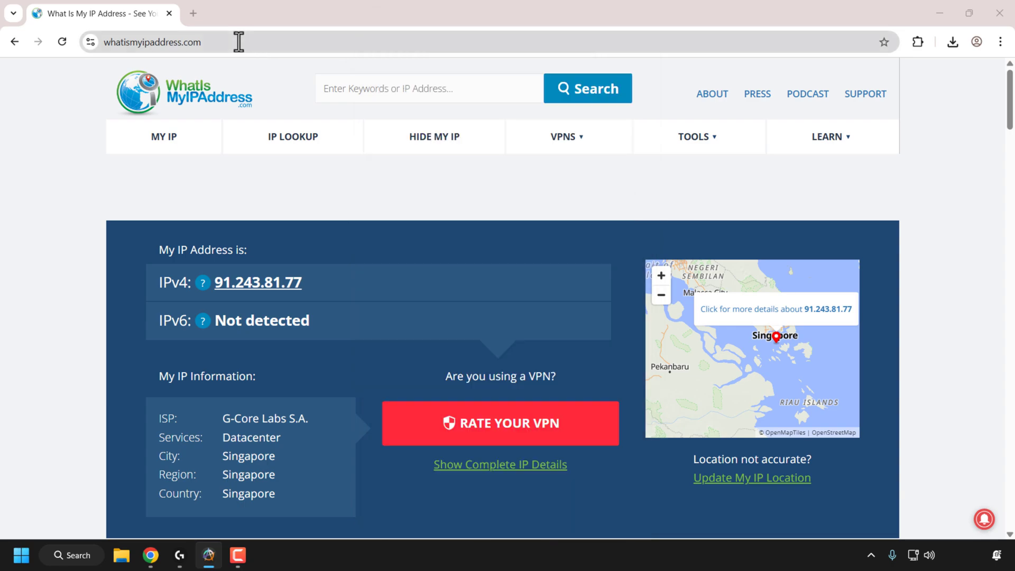
pyautogui.click(257, 42)
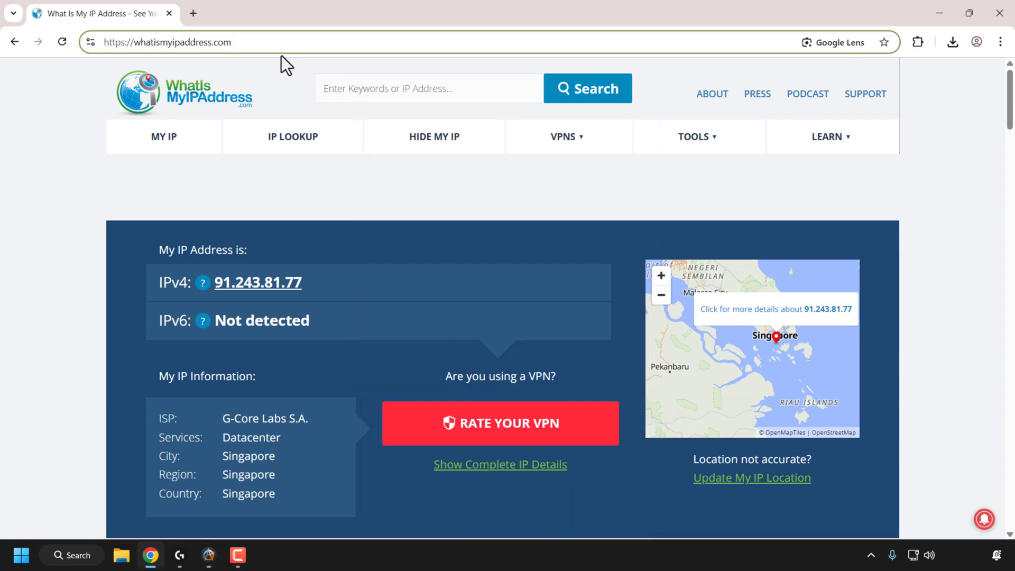
pyautogui.press('Return')
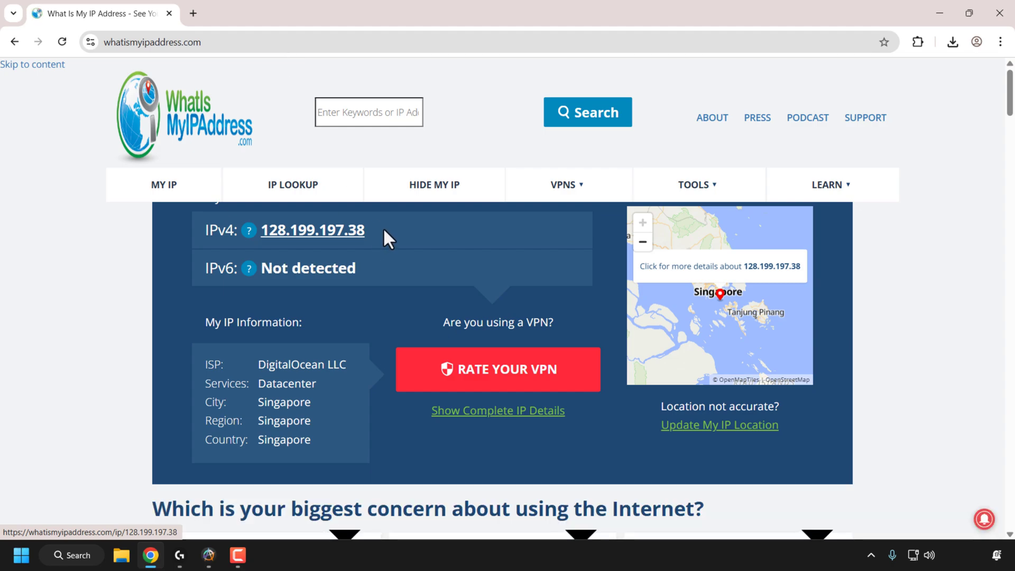
pyautogui.click(208, 555)
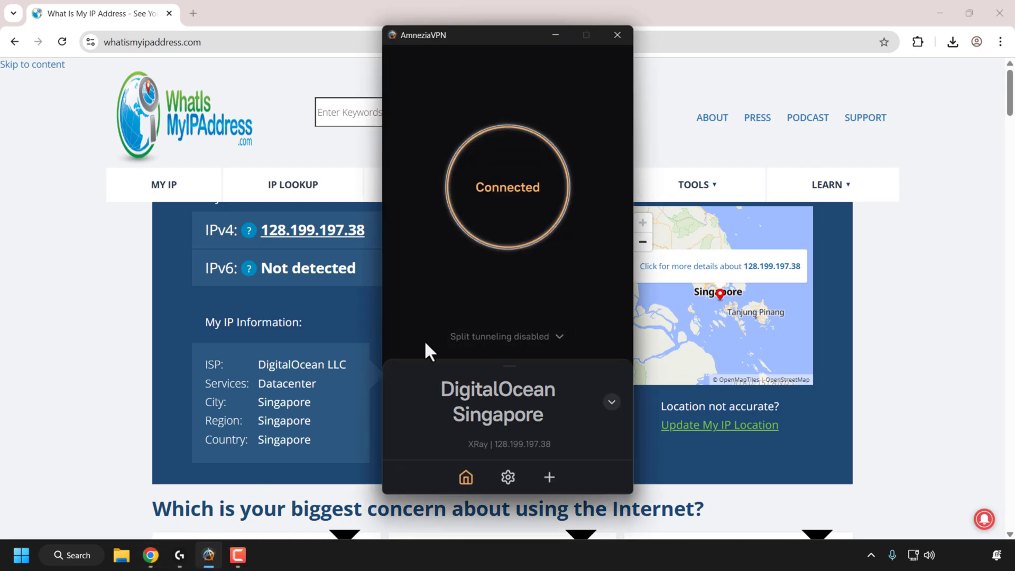
pyautogui.click(370, 260)
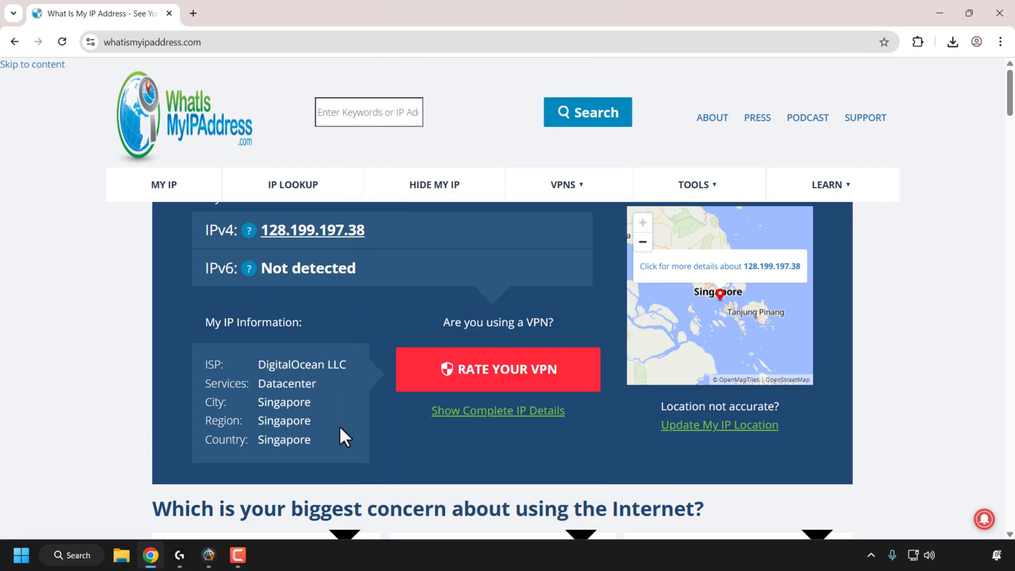